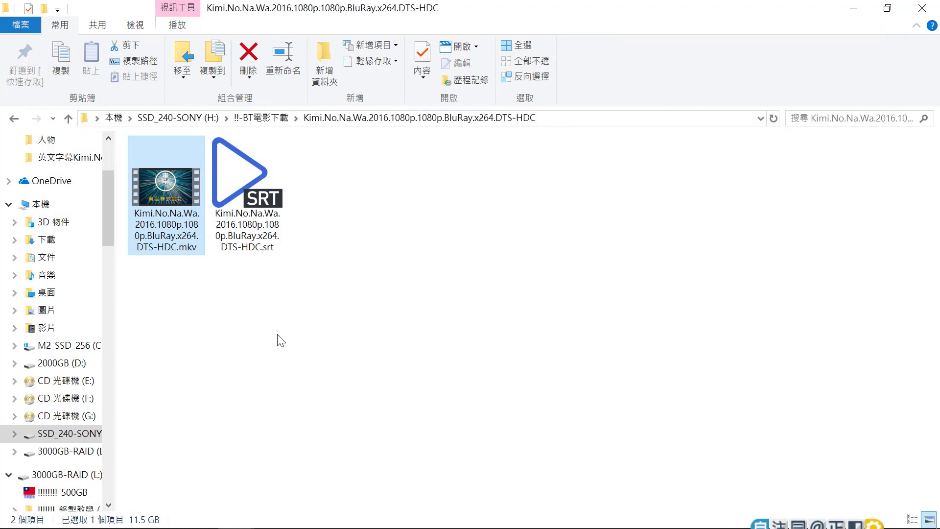
- Check which programs are offered for opening the Kimi.No.Na.Wa .mkv video, leaving it unopened
right_click(169, 198)
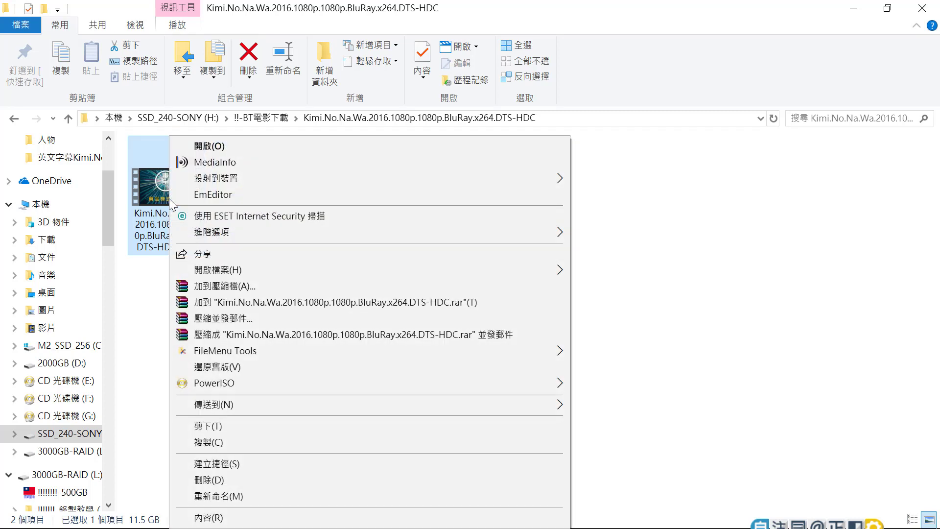
mouse_move(237, 271)
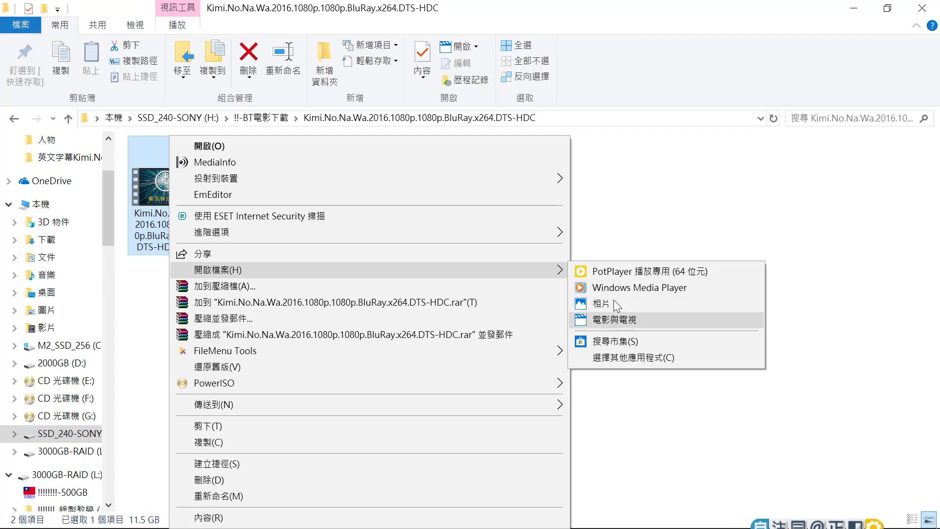
click(627, 244)
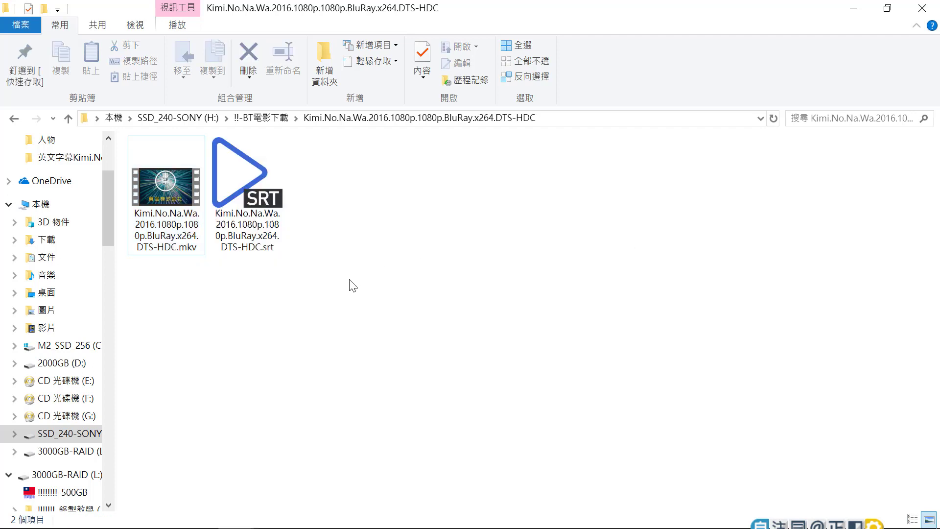
- Copy the .mkv extension from the video's file name and leave the name as it is
click(188, 256)
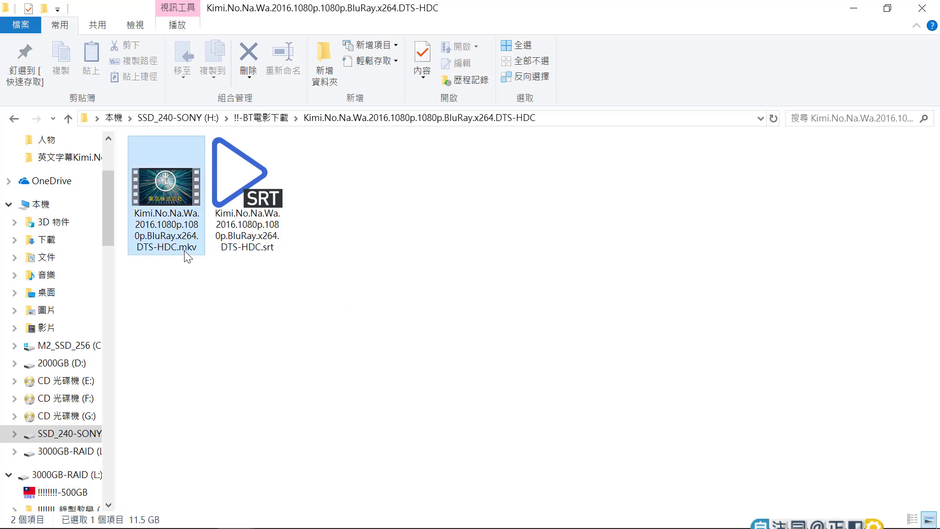
click(188, 250)
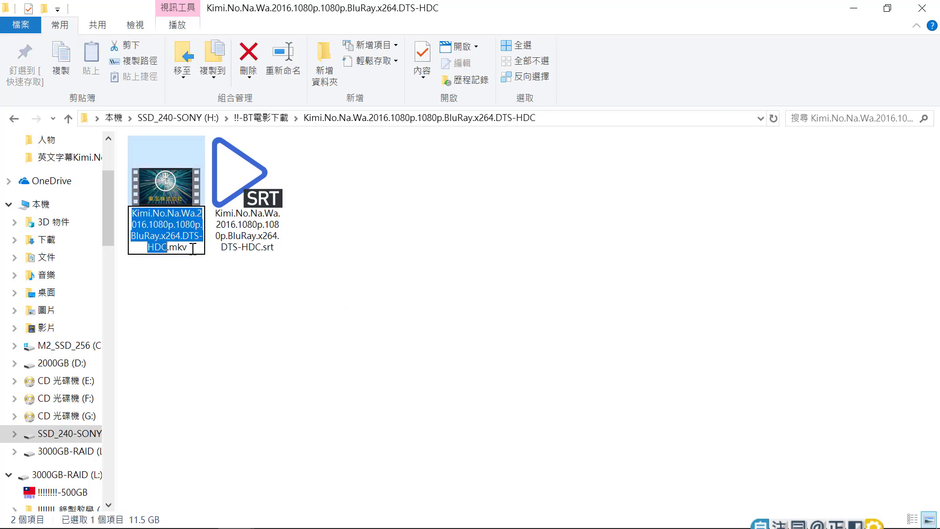
drag(189, 248, 166, 254)
key(ctrl+c)
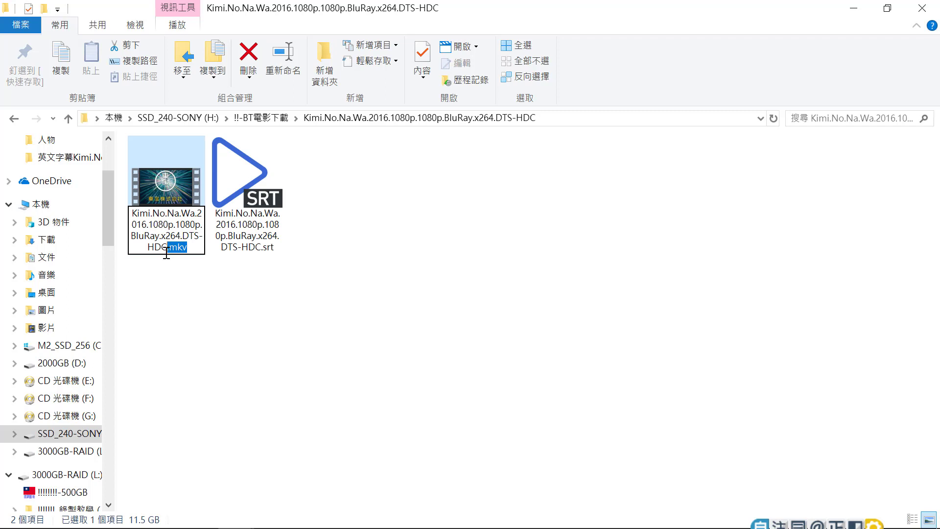
right_click(173, 249)
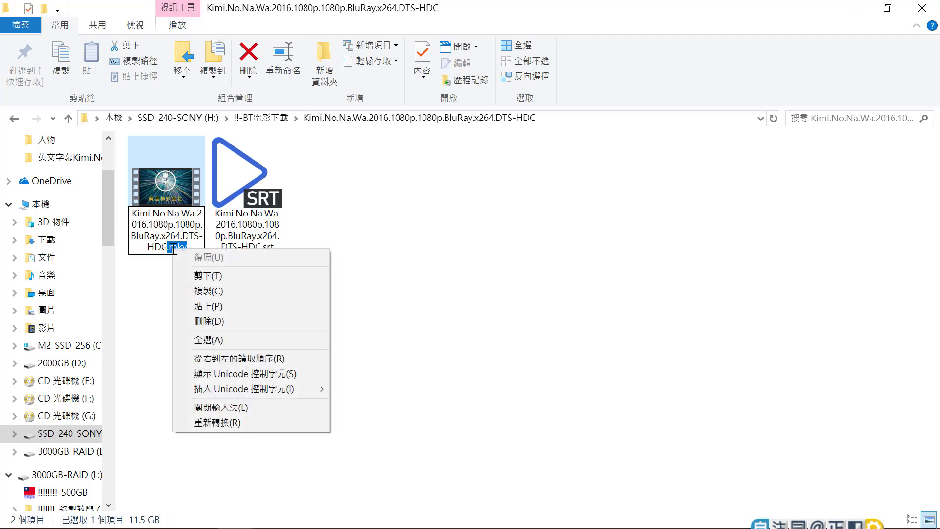
click(195, 289)
click(172, 177)
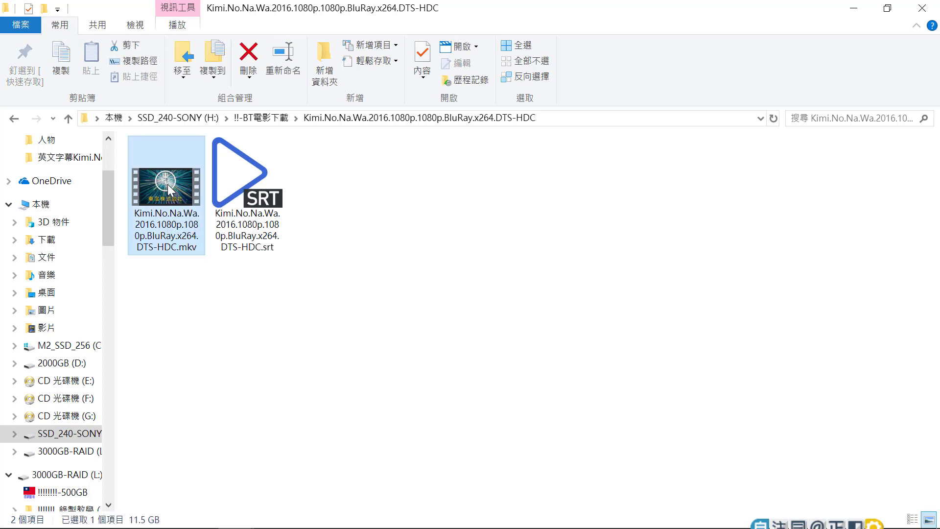
- Open the .mkv video with PotPlayer (64-bit) and pause playback
right_click(169, 185)
mouse_move(487, 271)
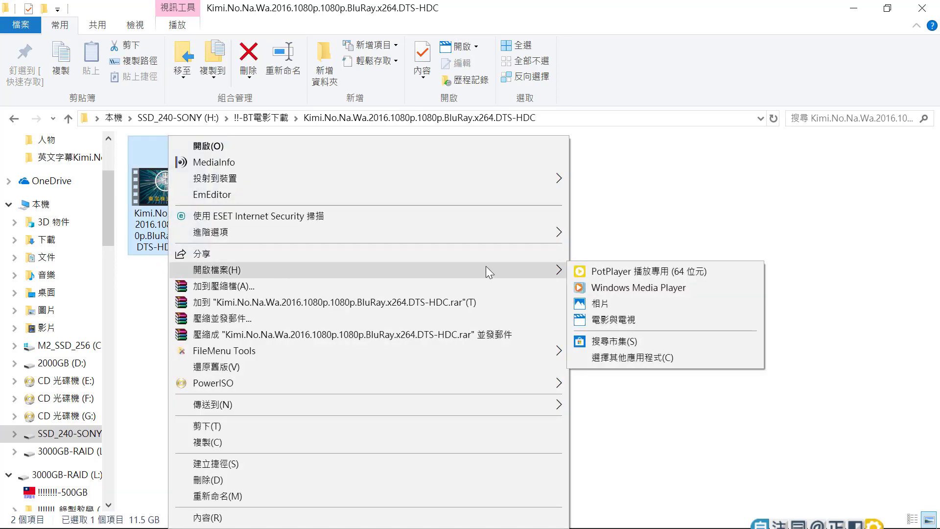
click(598, 272)
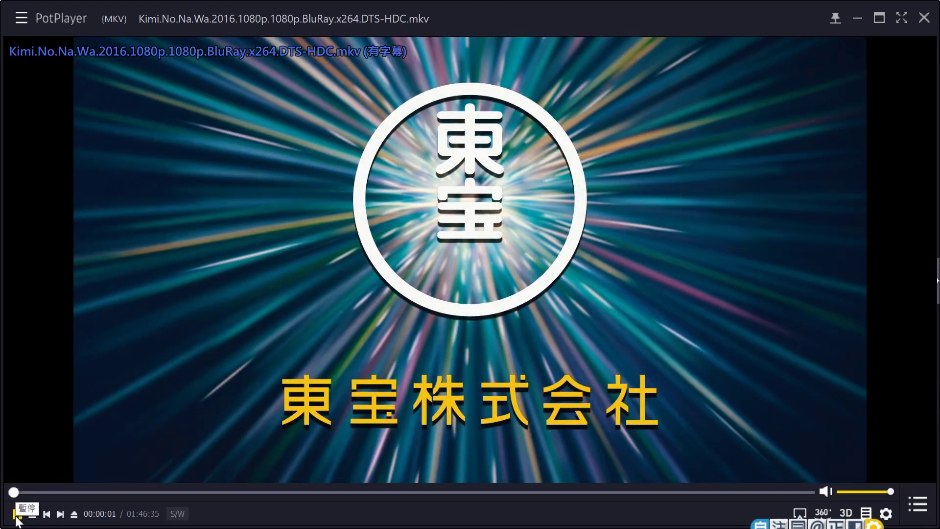
click(17, 514)
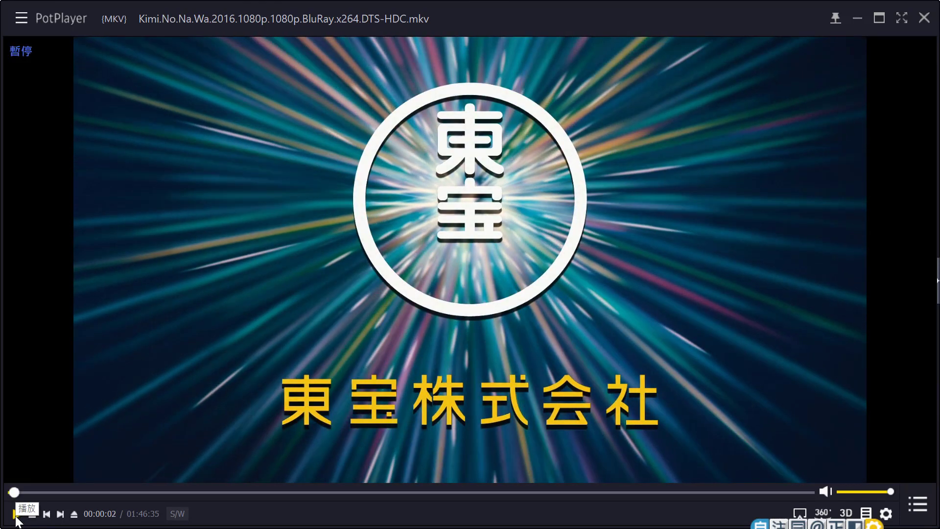
- Open PotPlayer's preferences (偏好設定) at the file association settings (檔案關聯)
right_click(378, 201)
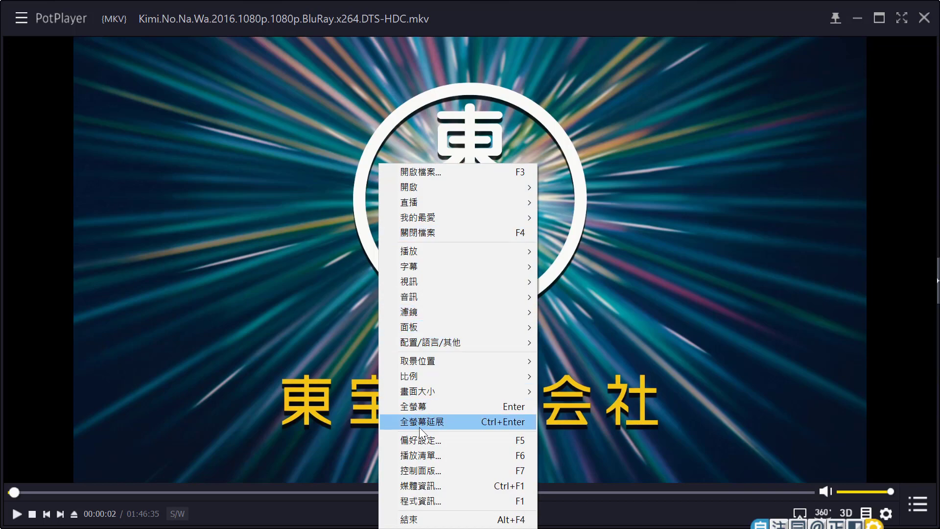
click(419, 440)
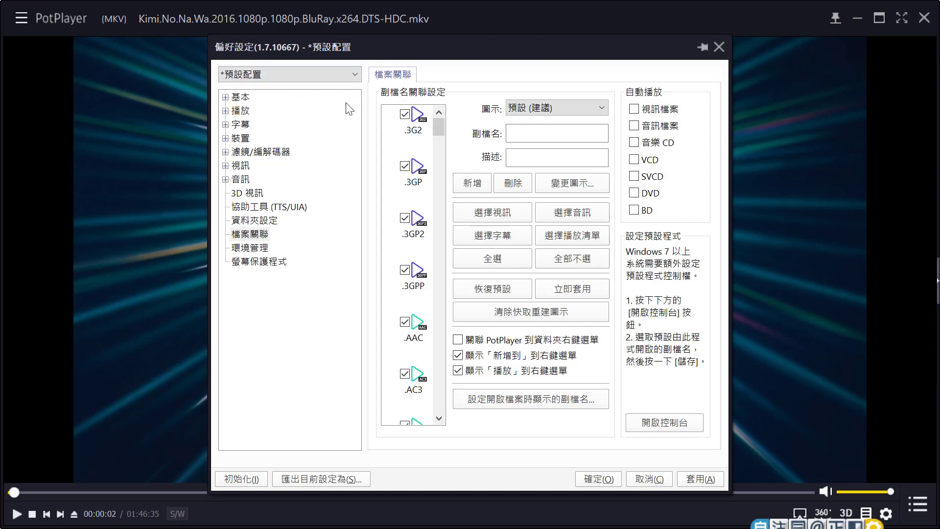
click(256, 248)
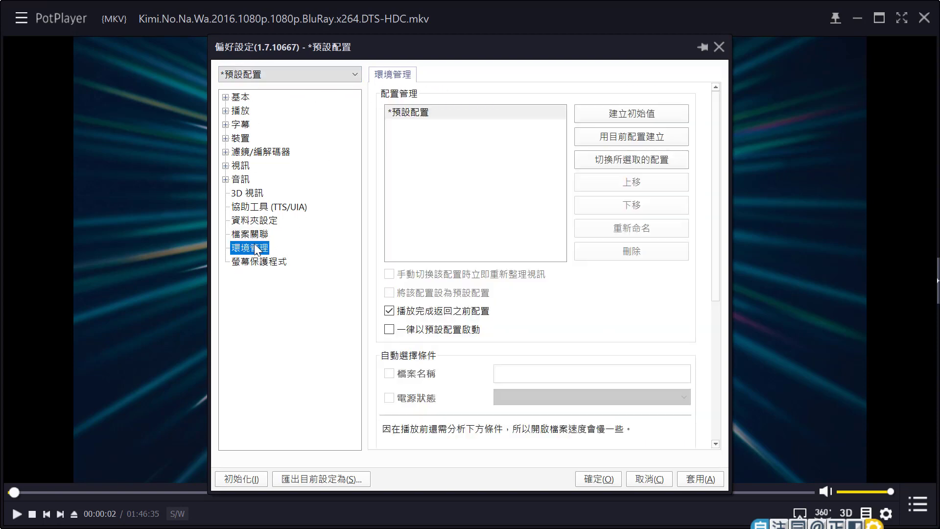
click(258, 236)
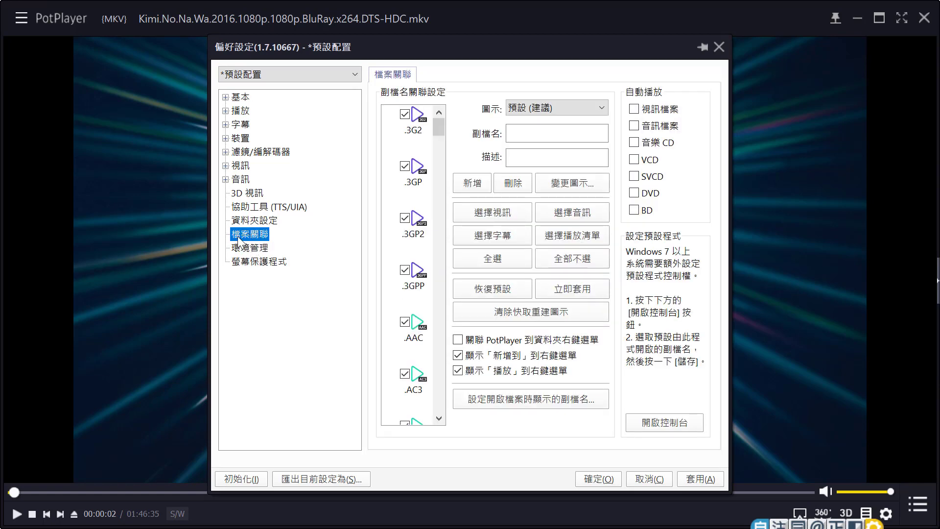
- Paste .mkv as the file extension (副檔名) in the association settings, apply and confirm the preferences, and close PotPlayer
click(529, 133)
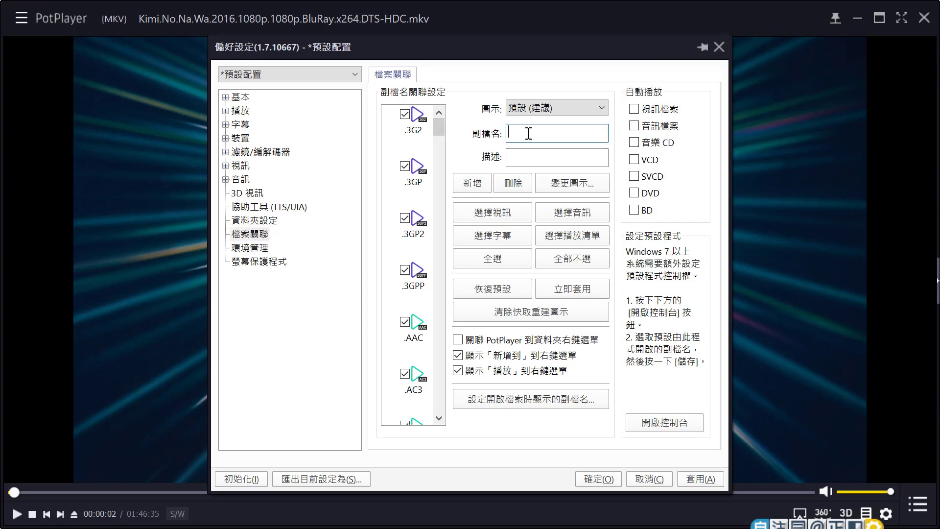
right_click(529, 134)
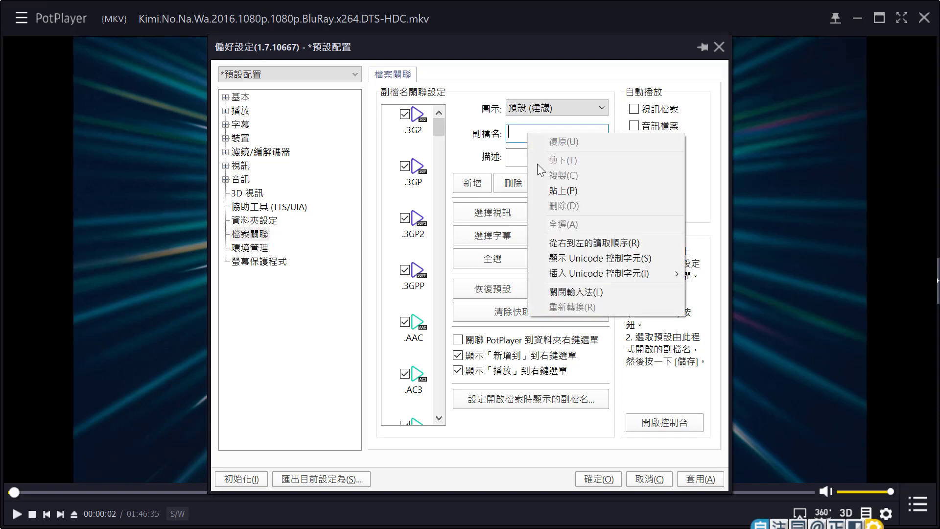
click(554, 189)
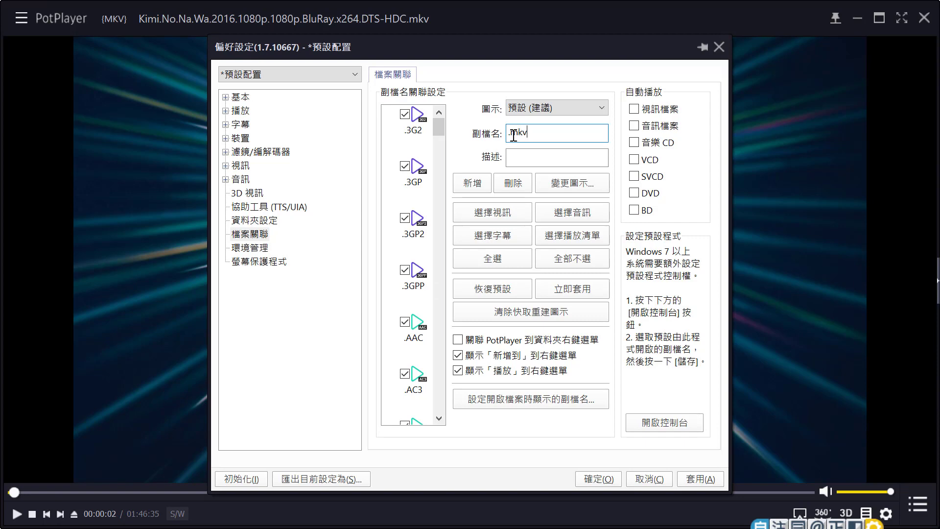
click(695, 480)
click(602, 478)
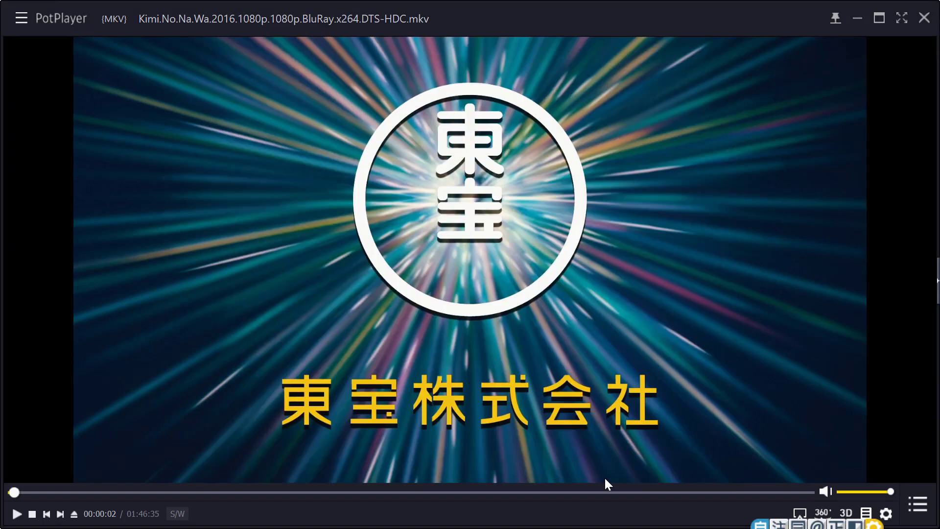
click(923, 18)
click(670, 204)
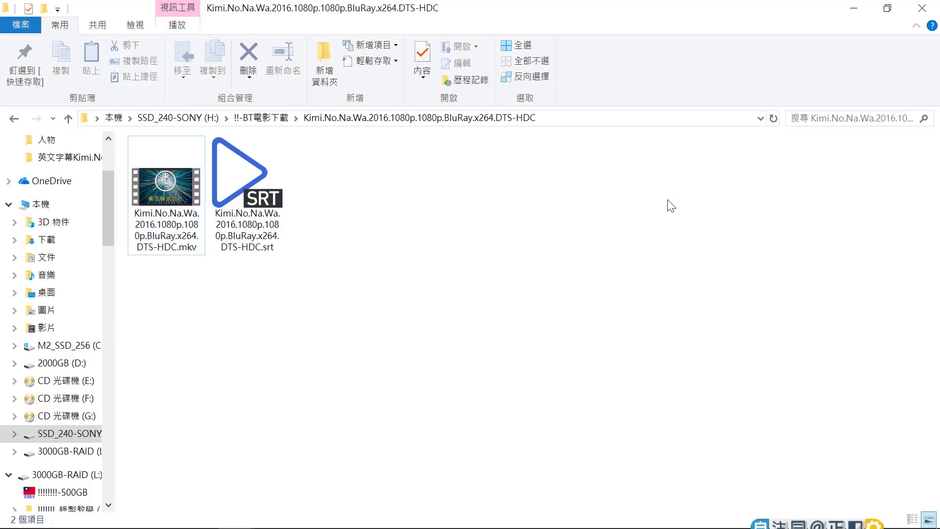
- Review the .mkv video's open-with choices, test which program plays it by default, and close that player
mouse_move(167, 189)
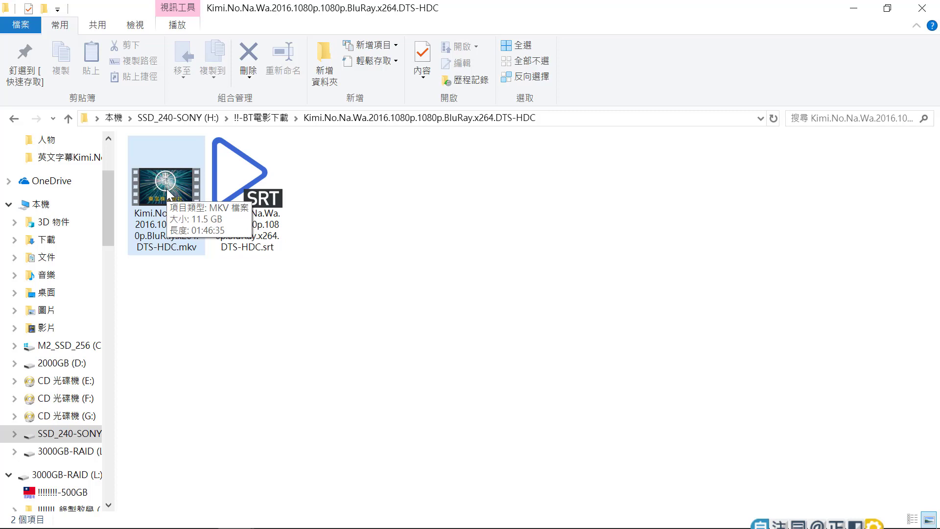
click(191, 294)
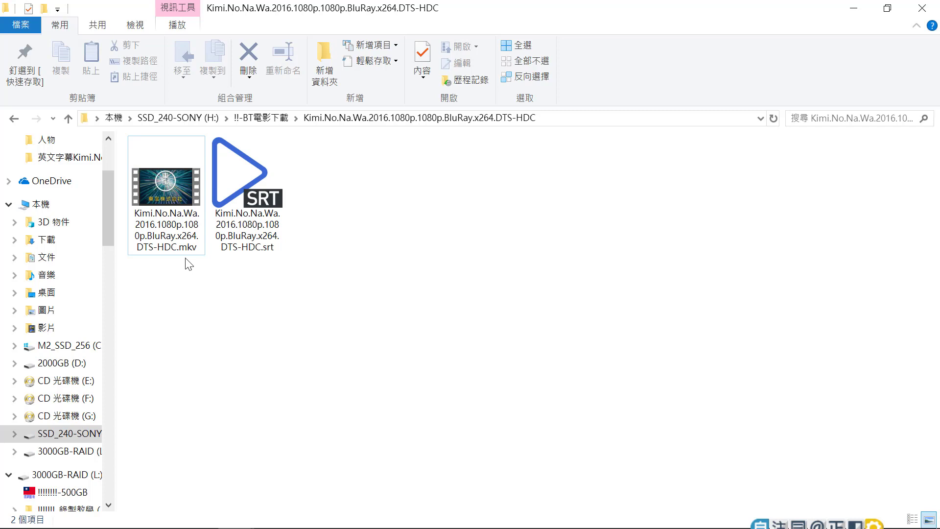
right_click(185, 195)
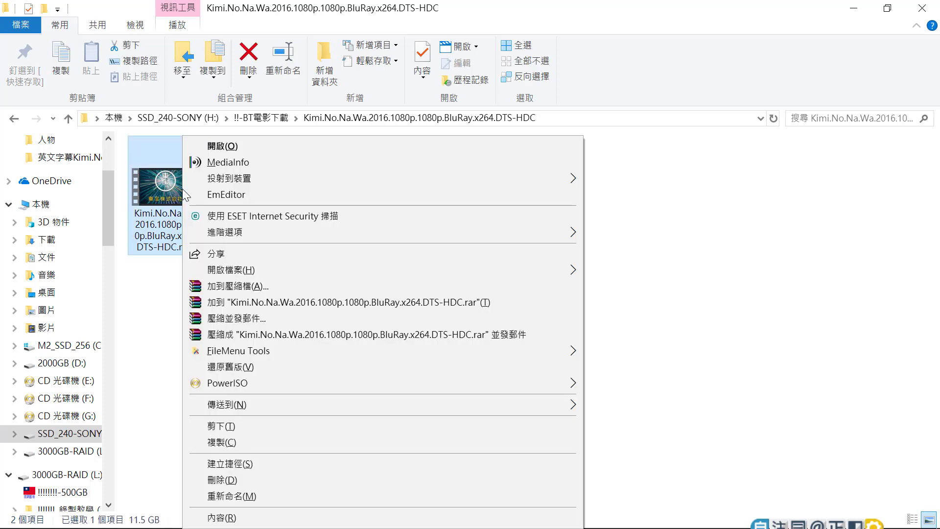
mouse_move(235, 269)
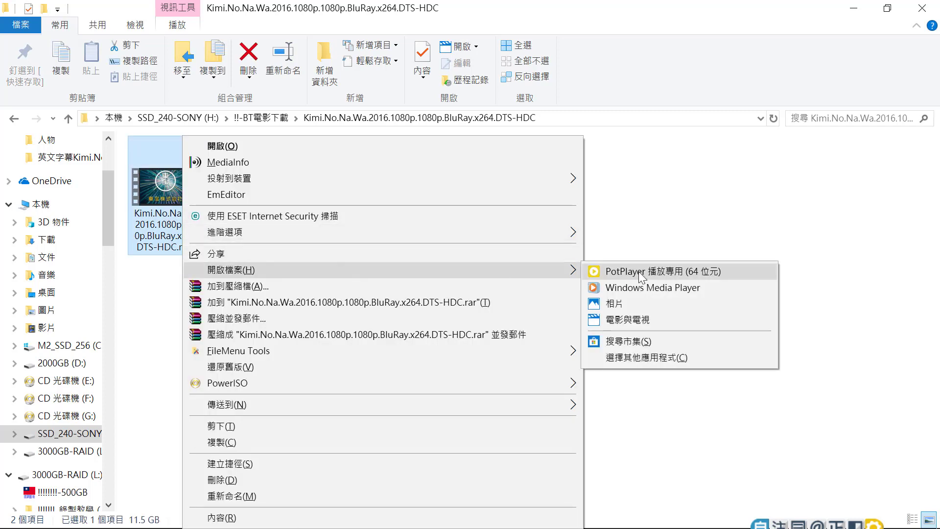
click(666, 216)
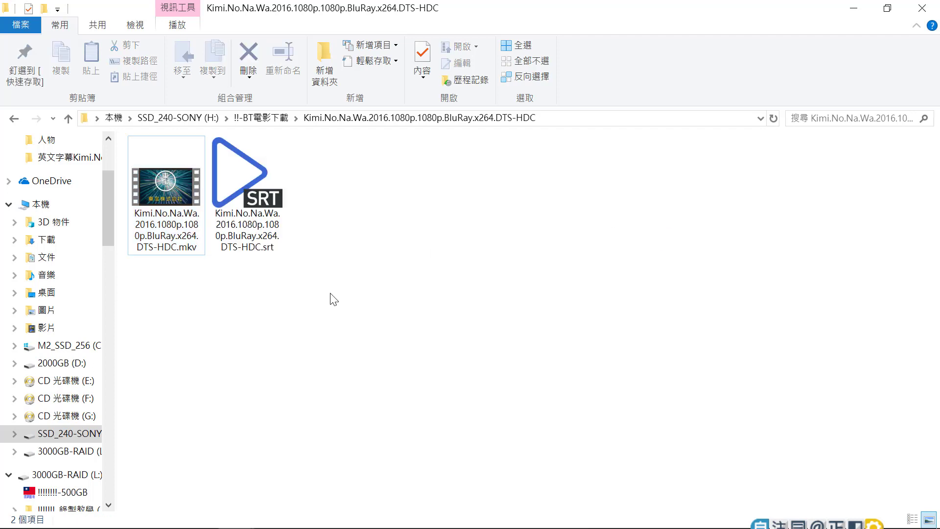
double_click(171, 179)
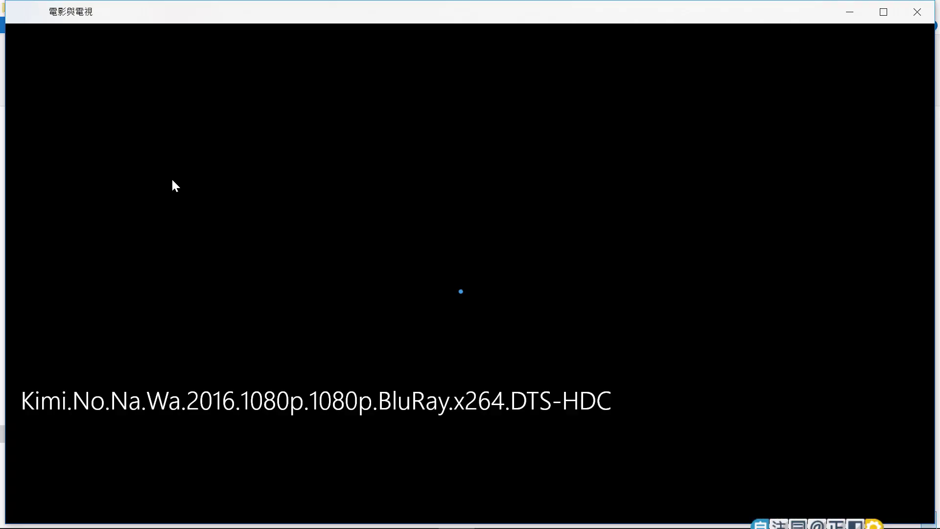
key(alt+F4)
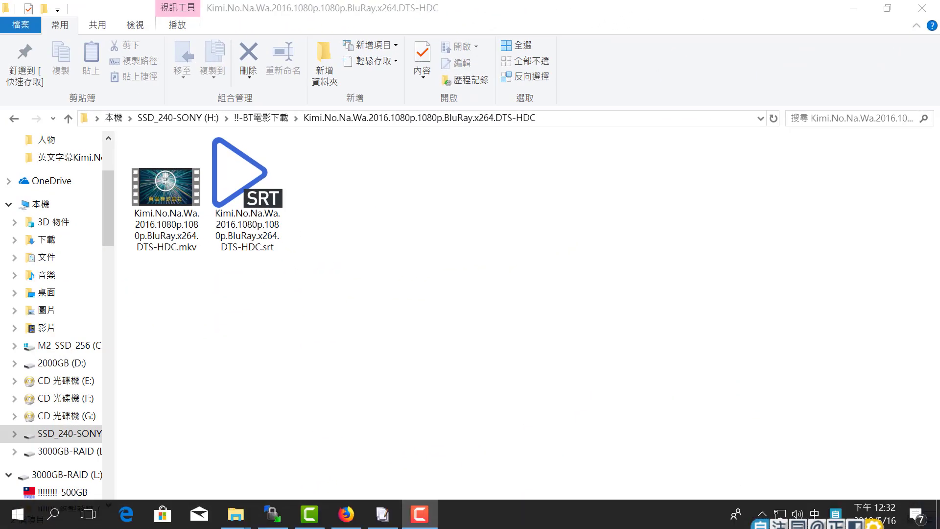
- Open the default apps page (預設應用程式) under App in Windows Settings
click(17, 521)
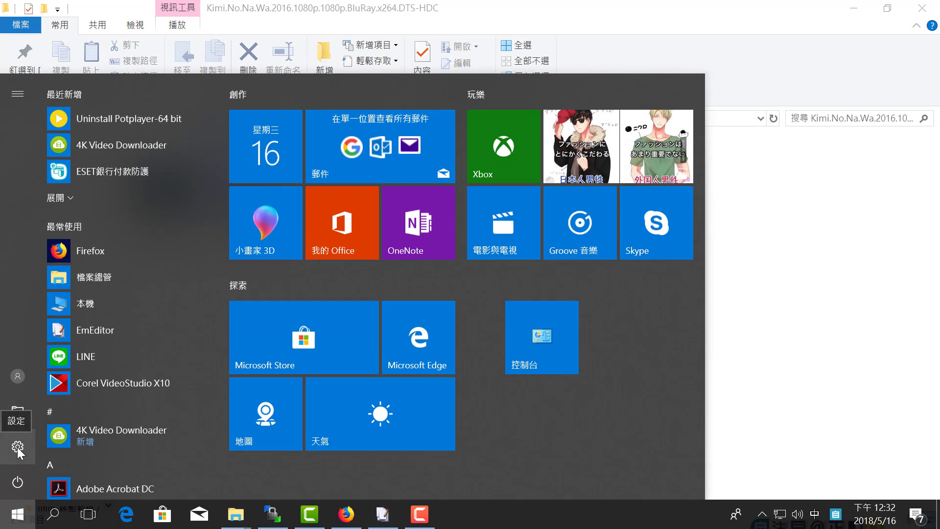
click(18, 447)
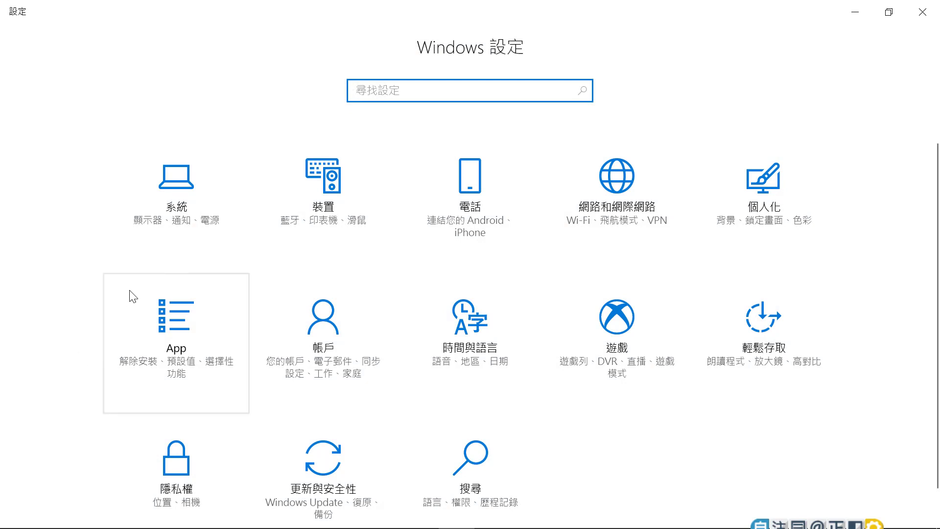
click(180, 336)
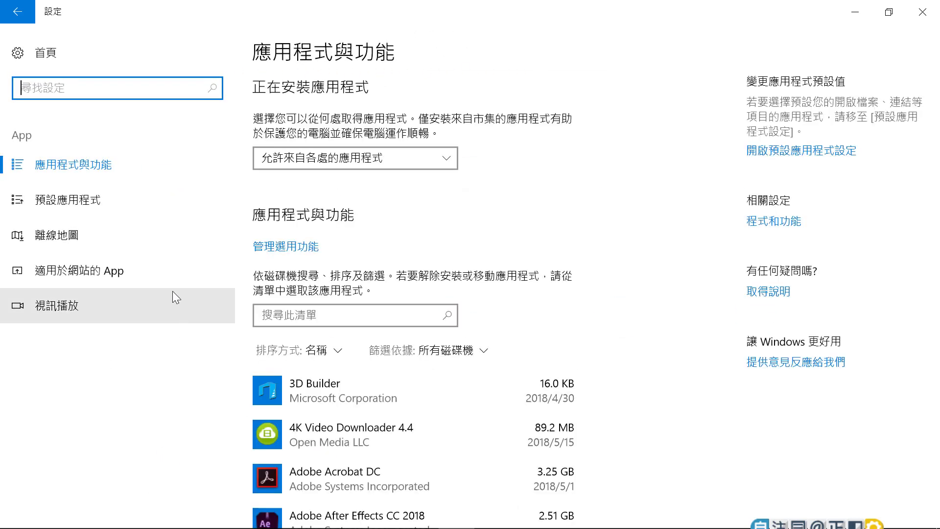
click(67, 206)
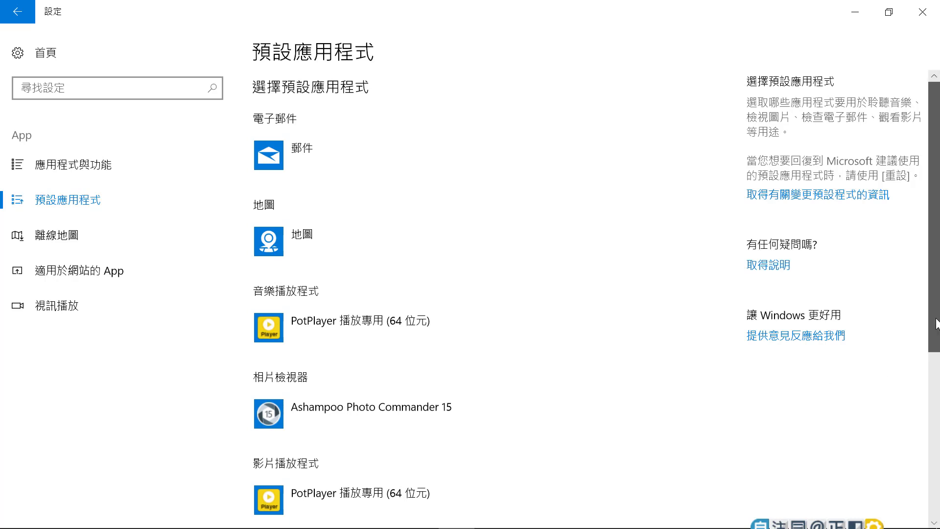
- Examine the default music and video player assignments and the options for choosing defaults by file type, protocol or app
drag(934, 318, 935, 479)
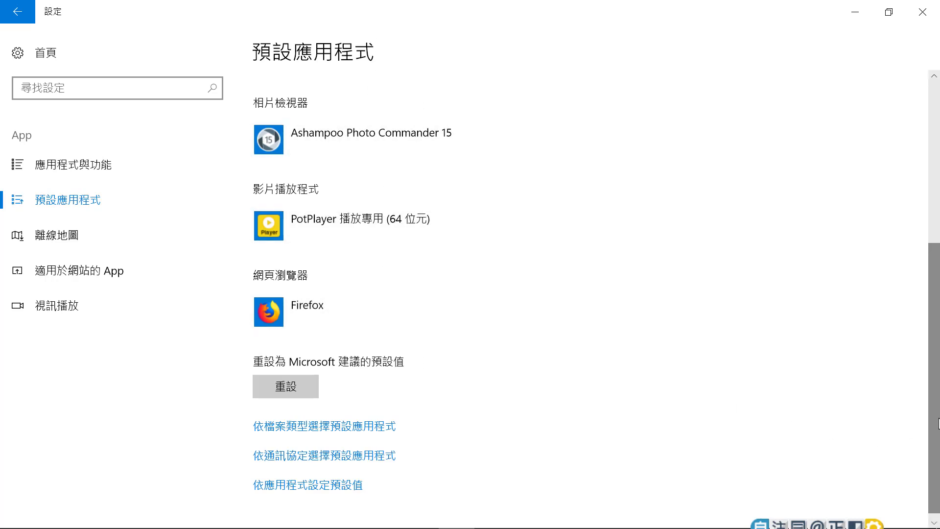
click(334, 210)
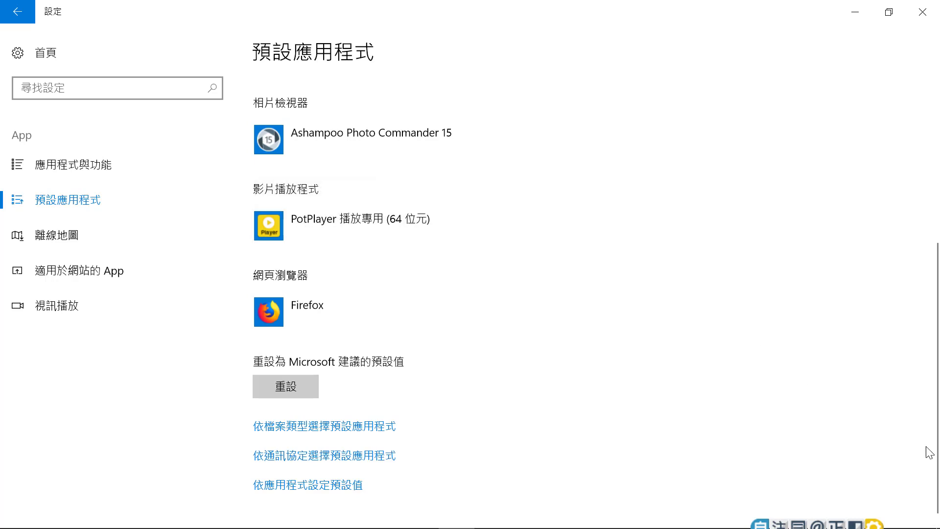
scroll(930, 447, up, 3)
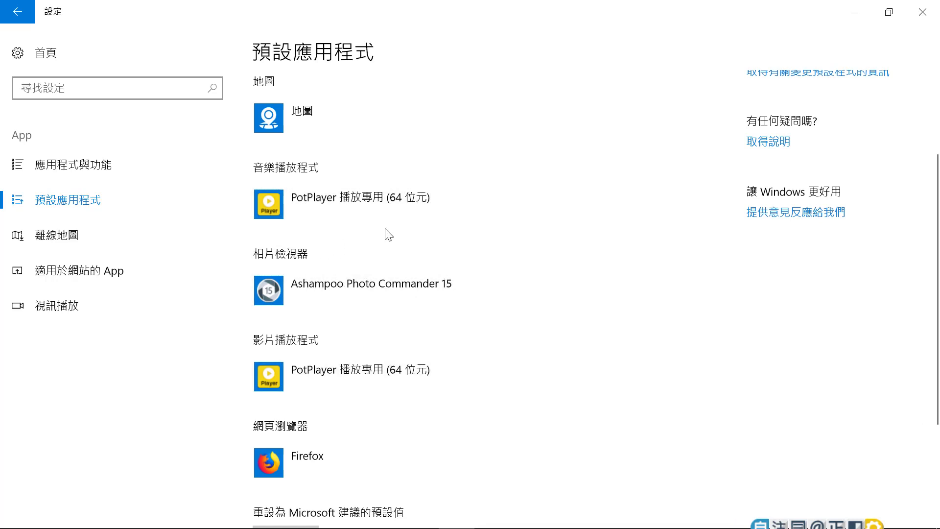
drag(932, 349, 938, 252)
scroll(938, 275, down, 1)
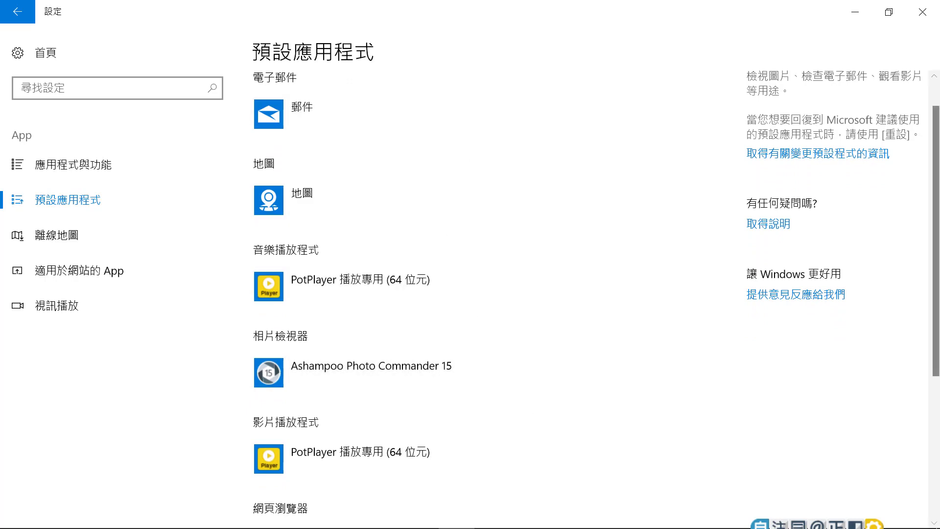
scroll(937, 346, down, 5)
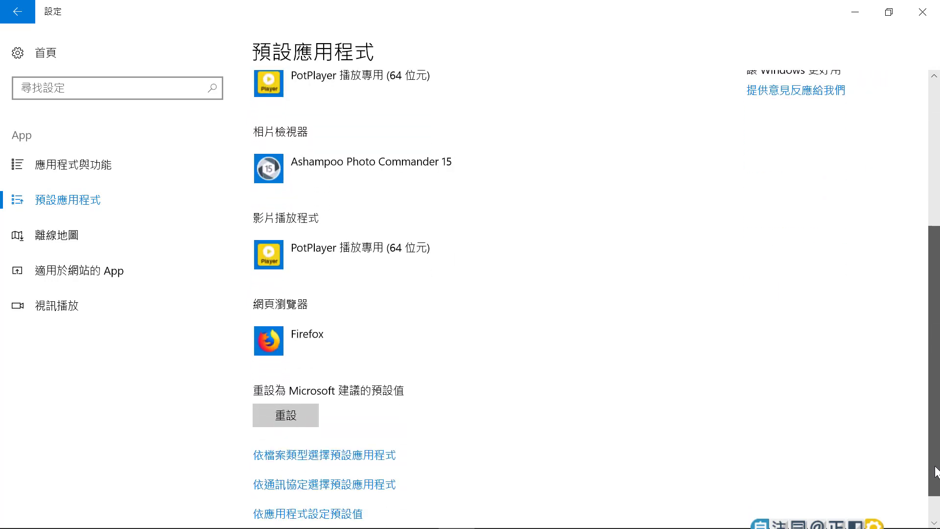
scroll(939, 439, up, 6)
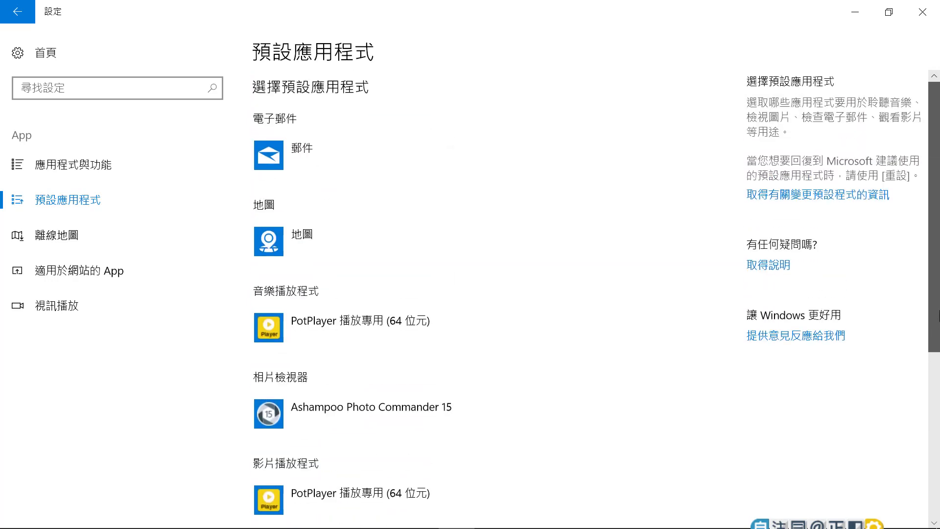